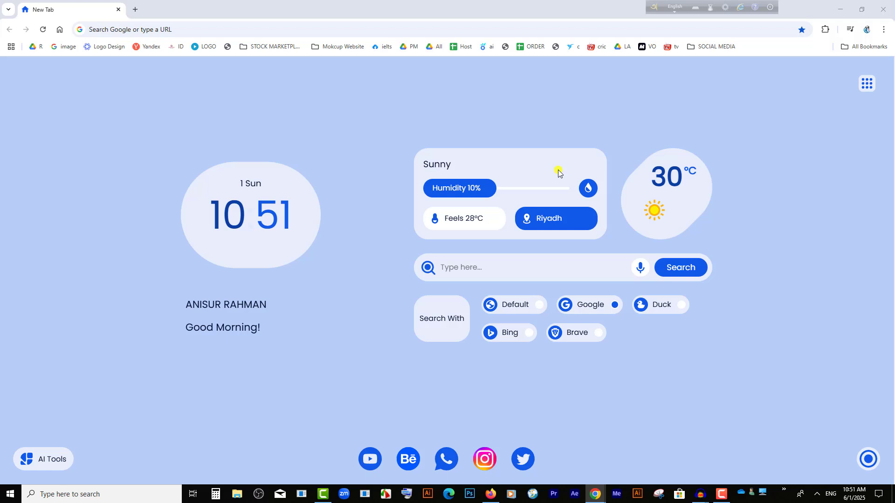
Step: Open the aiva.ai website in a new browser tab
{"action": "left_click", "coordinate": [134, 9]}
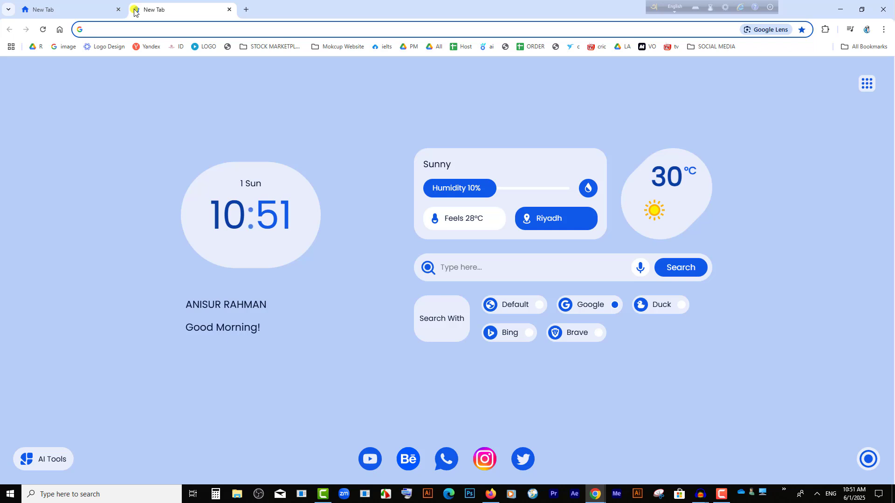
{"action": "type", "text": "aivia"}
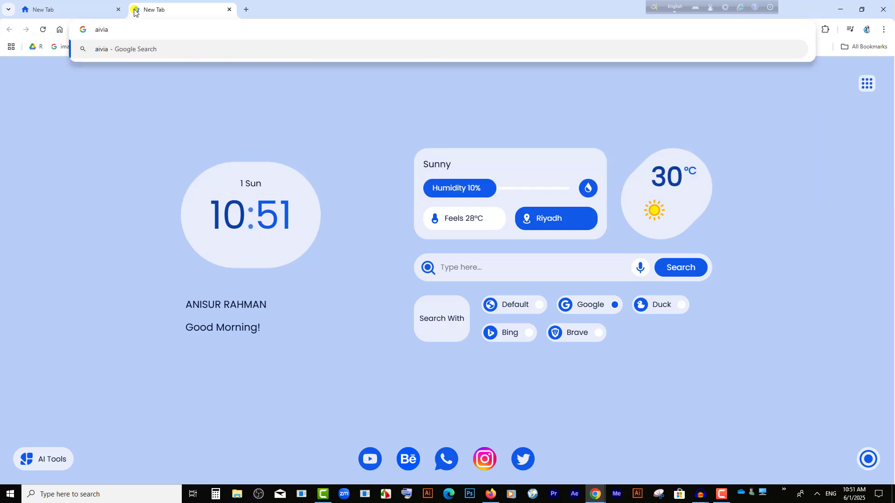
{"action": "key", "text": "BackSpace"}
{"action": "key", "text": "BackSpace"}
{"action": "type", "text": "a"}
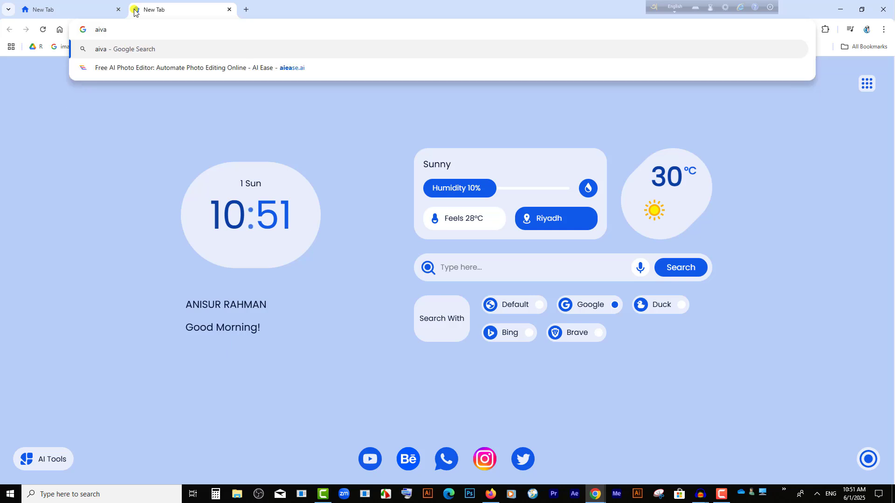
{"action": "type", "text": ".ai"}
{"action": "key", "text": "Return"}
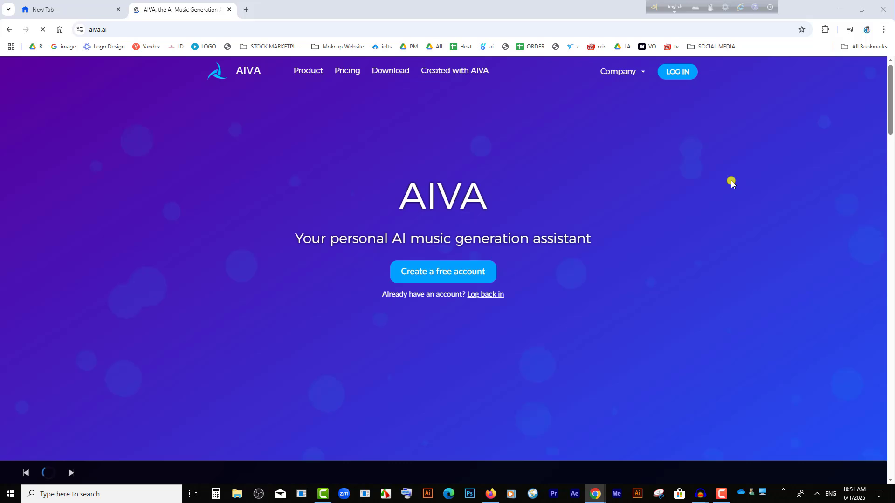
Step: Create a free AIVA account by signing in with a Google account and agreeing to the EULA and Privacy Policy
{"action": "left_click", "coordinate": [428, 270]}
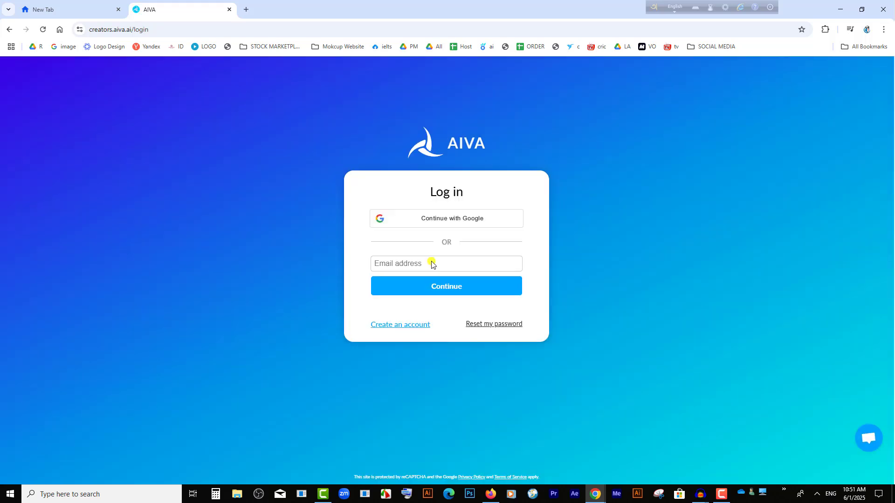
{"action": "left_click", "coordinate": [488, 219]}
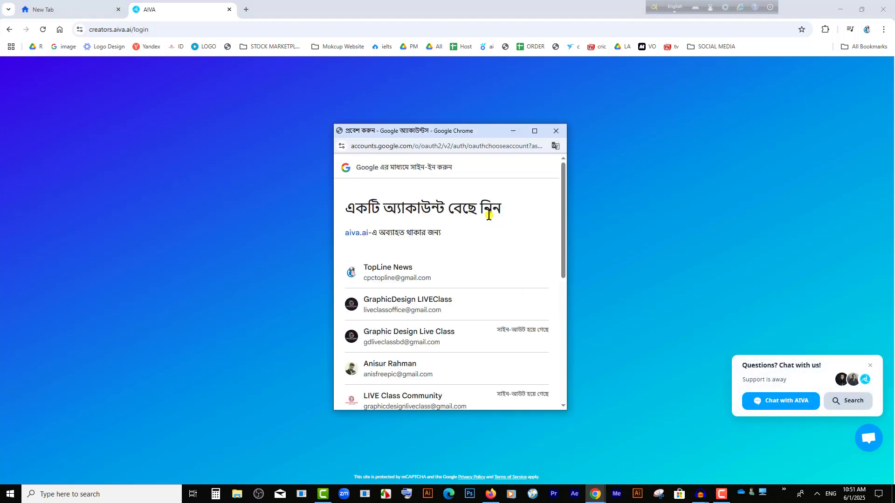
{"action": "left_click", "coordinate": [409, 276]}
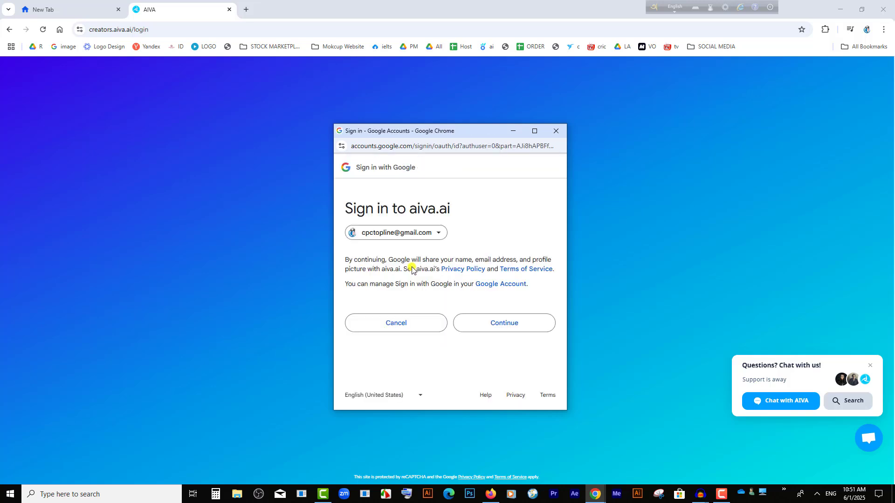
{"action": "left_click", "coordinate": [512, 327]}
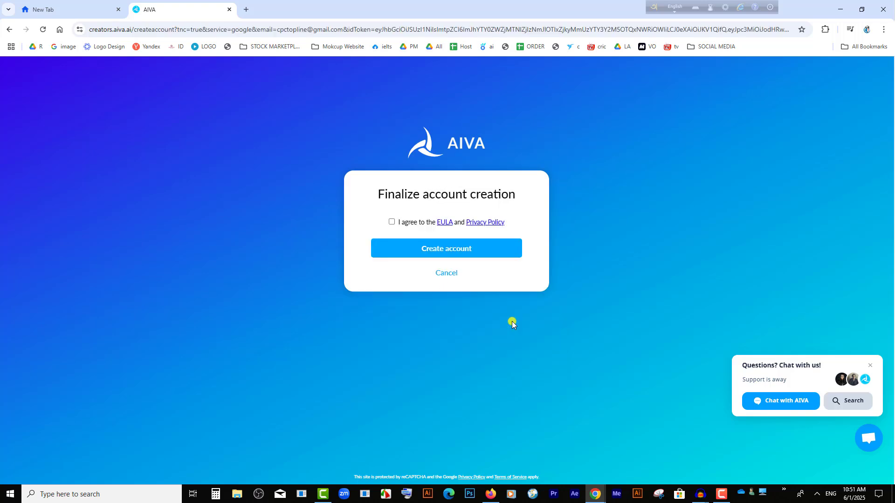
{"action": "left_click", "coordinate": [391, 222]}
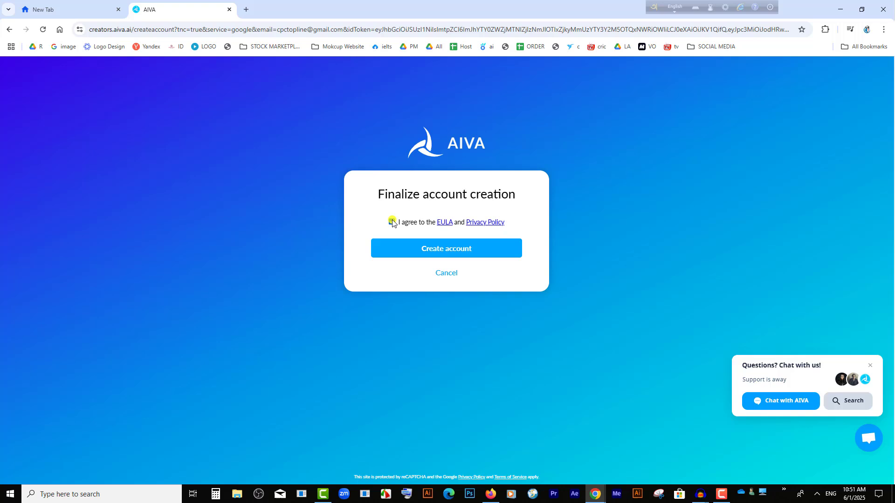
{"action": "left_click", "coordinate": [470, 253]}
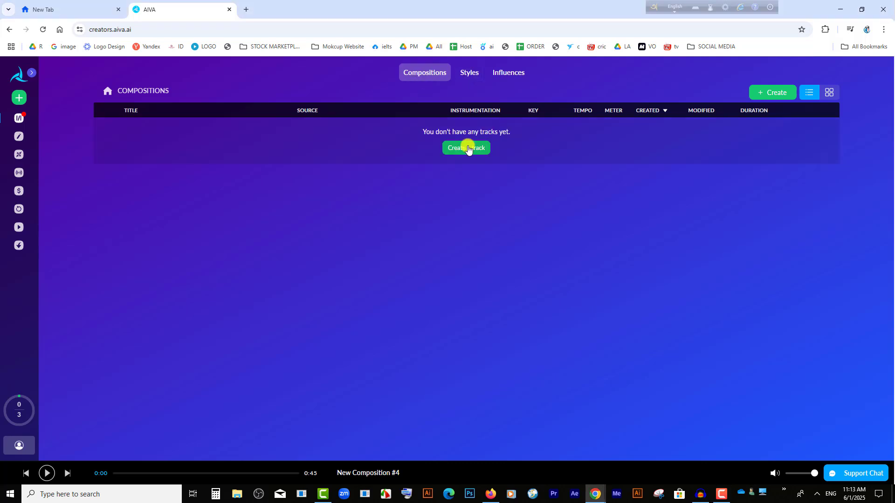
Step: Delete Style #1 from the list of own styles
{"action": "left_click", "coordinate": [470, 72]}
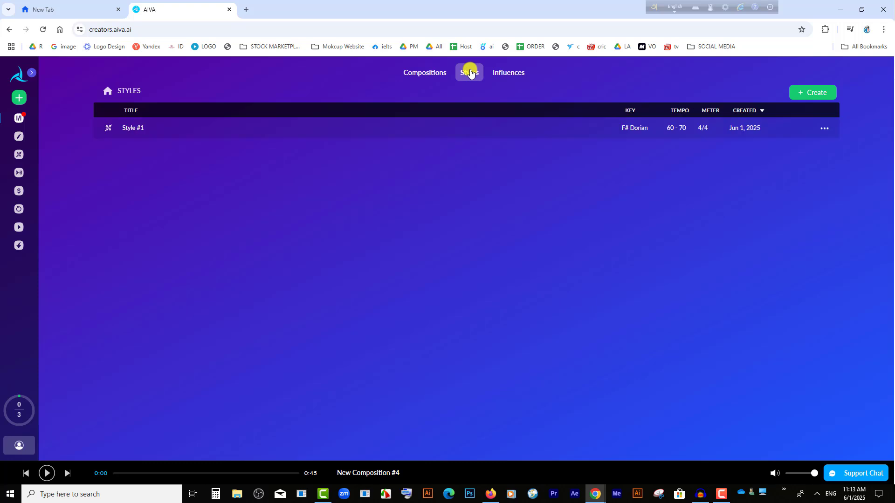
{"action": "left_click", "coordinate": [823, 128]}
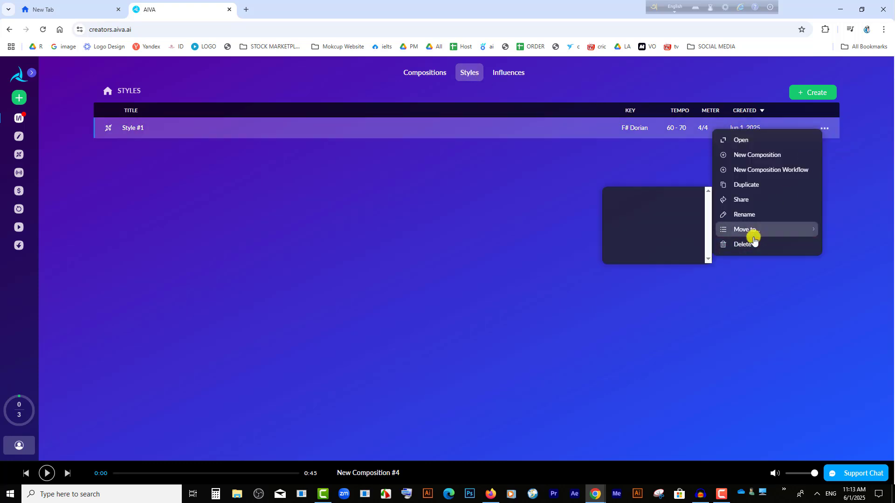
{"action": "left_click", "coordinate": [754, 242]}
{"action": "left_click", "coordinate": [461, 284]}
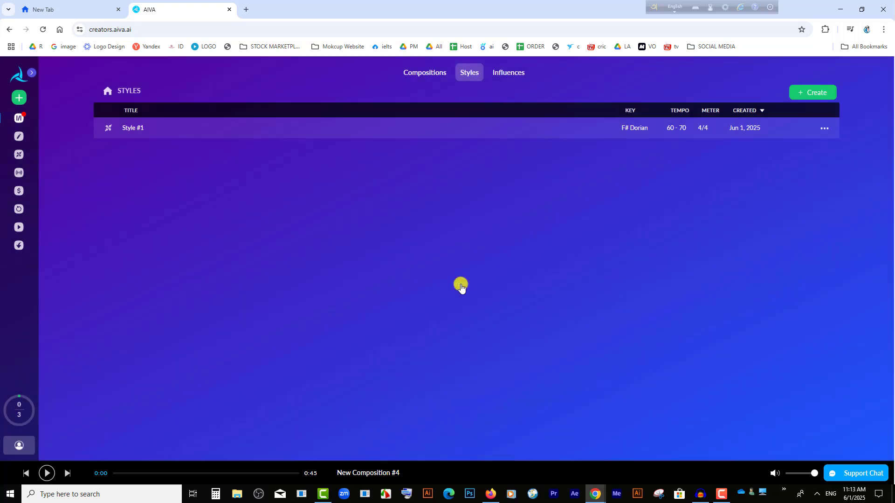
Step: View the Influences section and the page for uploading a MIDI or audio influence
{"action": "left_click", "coordinate": [510, 76]}
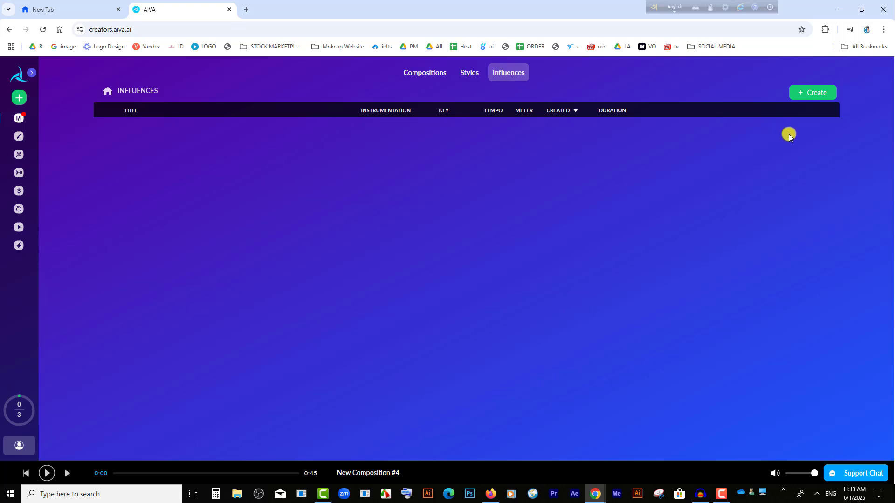
{"action": "left_click", "coordinate": [816, 98]}
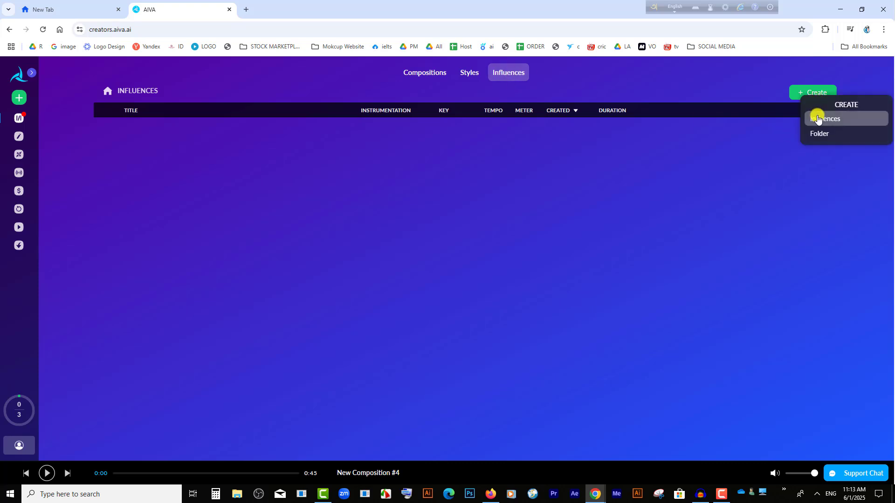
{"action": "left_click", "coordinate": [818, 119]}
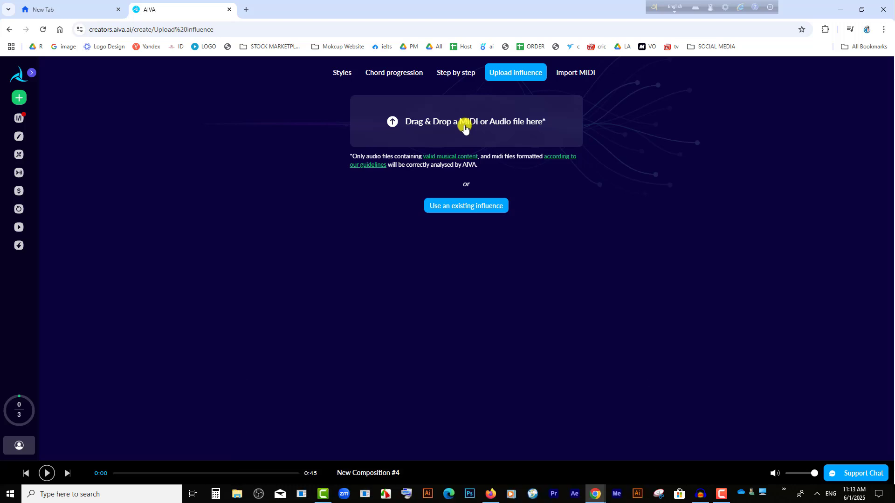
{"action": "left_click", "coordinate": [19, 75]}
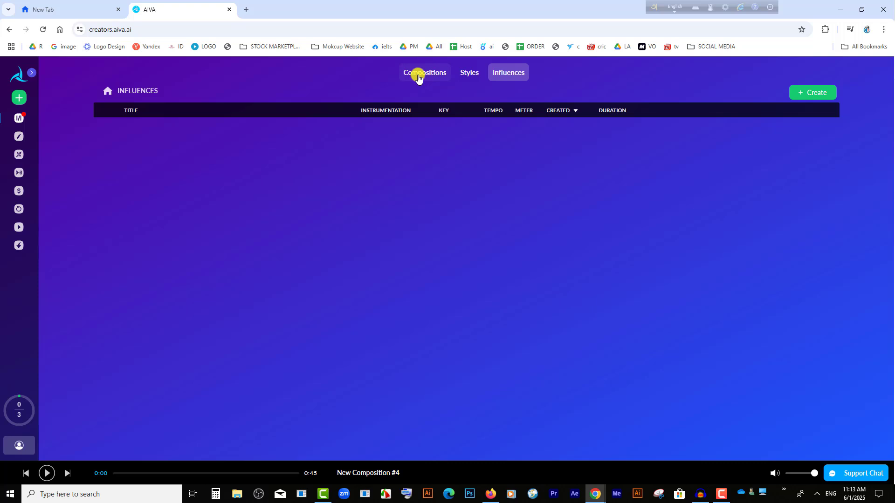
Step: Start a new track from a style and preview the Fantasywave style in the Styles Library
{"action": "left_click", "coordinate": [418, 75]}
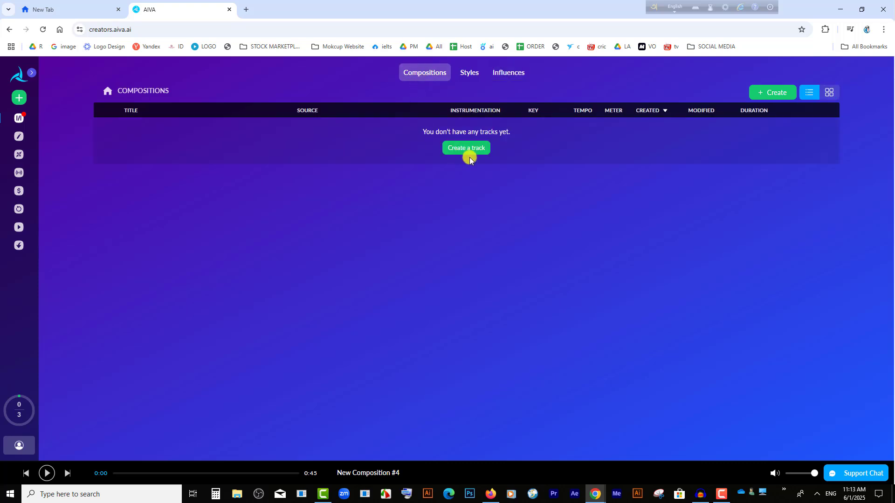
{"action": "left_click", "coordinate": [474, 154]}
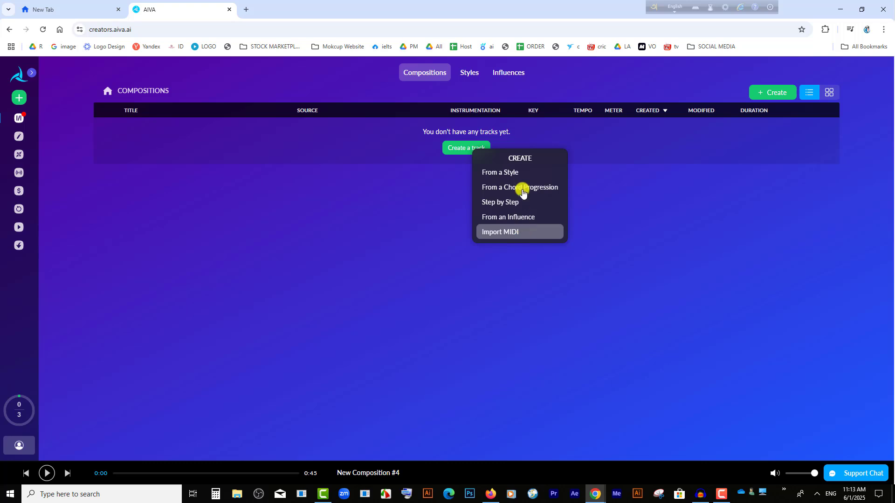
{"action": "left_click", "coordinate": [505, 172]}
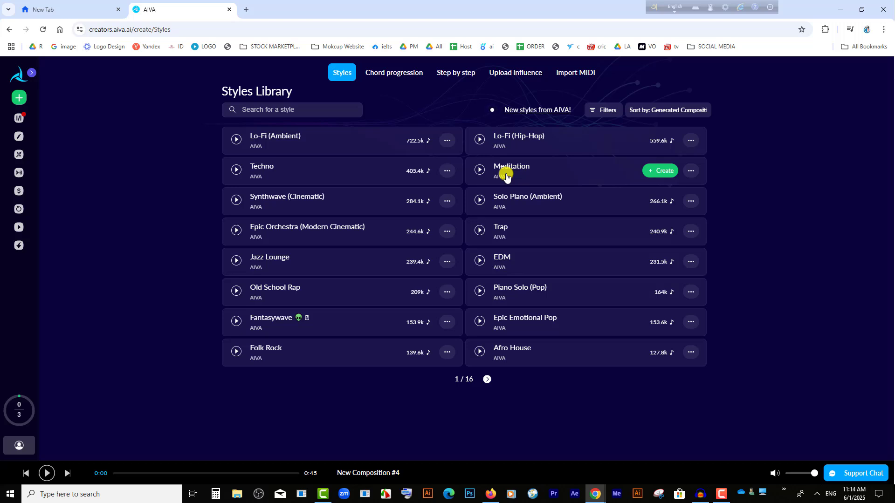
{"action": "left_click", "coordinate": [238, 321]}
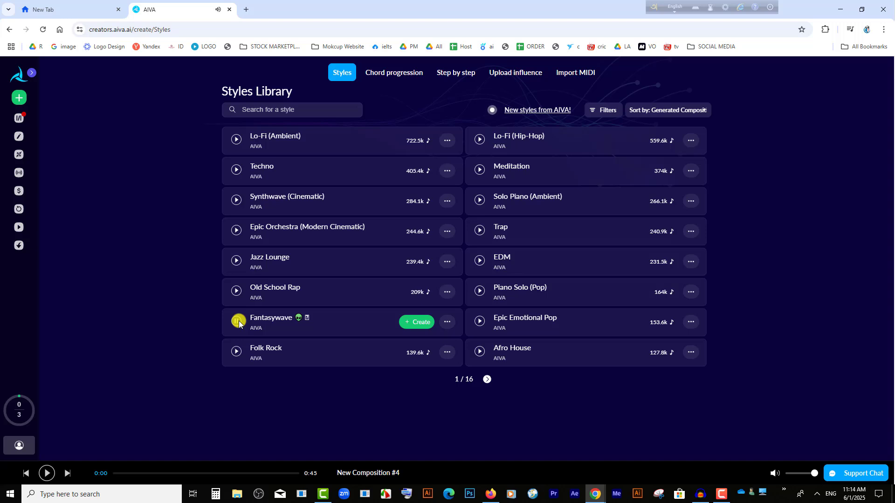
{"action": "left_click", "coordinate": [239, 320]}
Step: Create a track from the Fantasywave style with key signature Ab minor and duration 2'30 - 3'00
{"action": "left_click", "coordinate": [409, 323]}
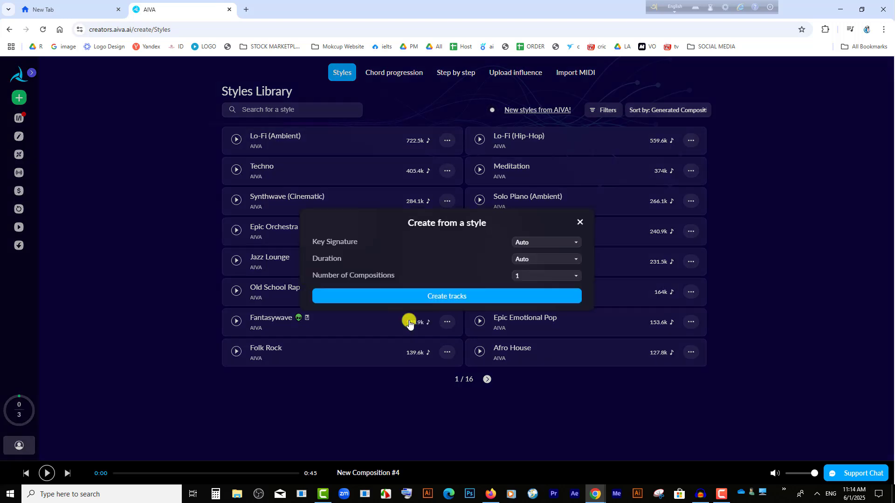
{"action": "left_click", "coordinate": [567, 244]}
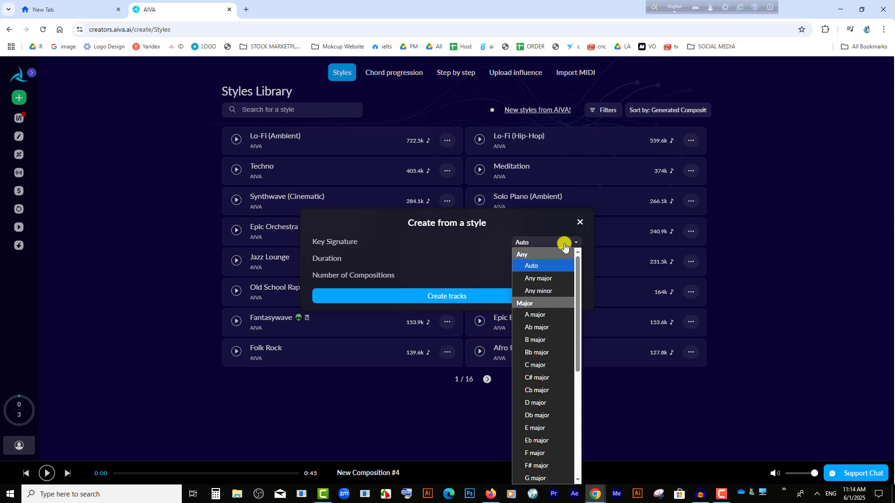
{"action": "scroll", "coordinate": [540, 376], "scroll_direction": "down", "scroll_amount": 4}
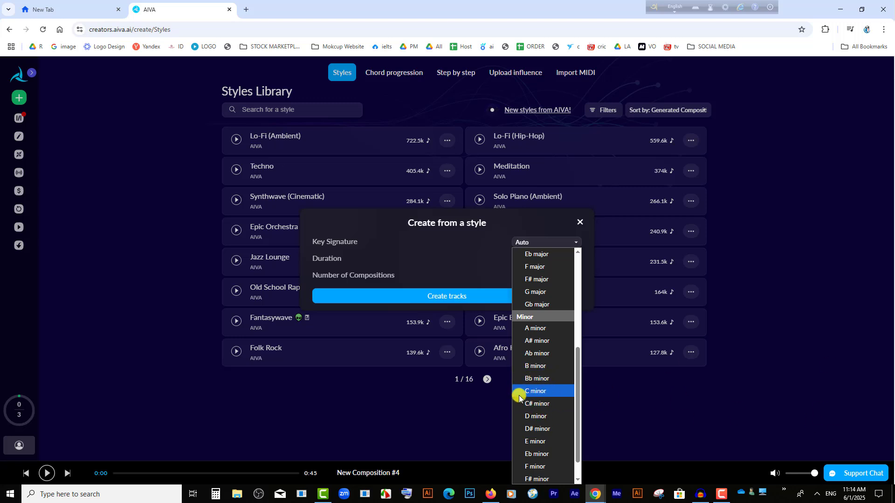
{"action": "scroll", "coordinate": [537, 385], "scroll_direction": "down", "scroll_amount": 1}
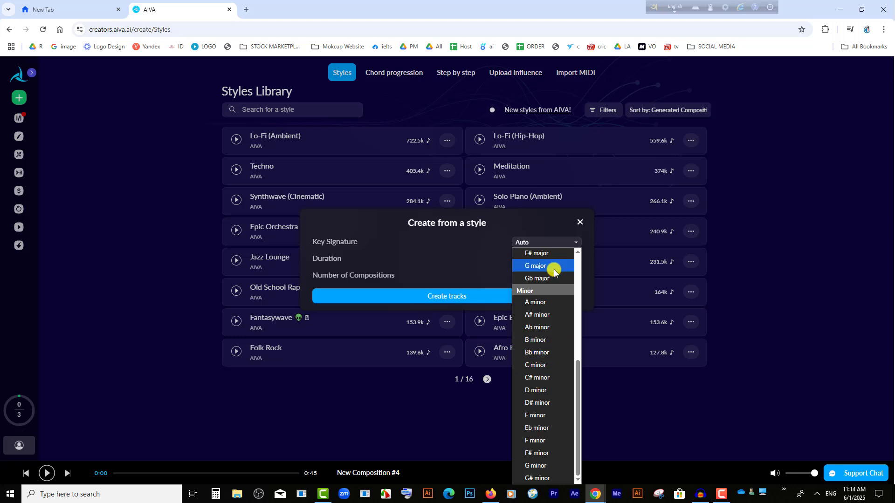
{"action": "left_click", "coordinate": [538, 328]}
{"action": "left_click", "coordinate": [539, 261]}
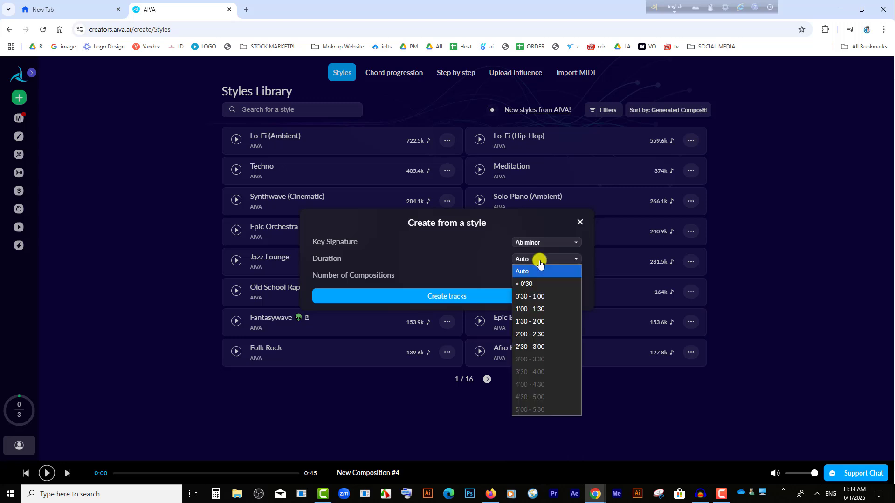
{"action": "left_click", "coordinate": [542, 350]}
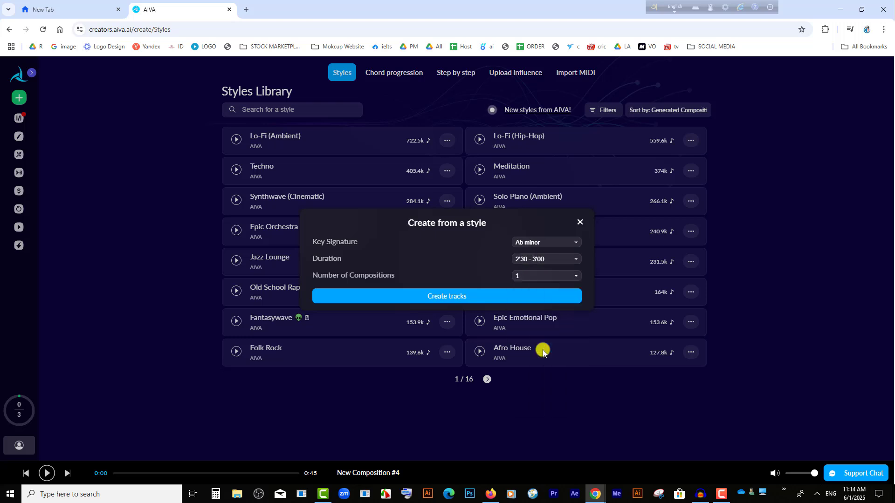
{"action": "left_click", "coordinate": [464, 301]}
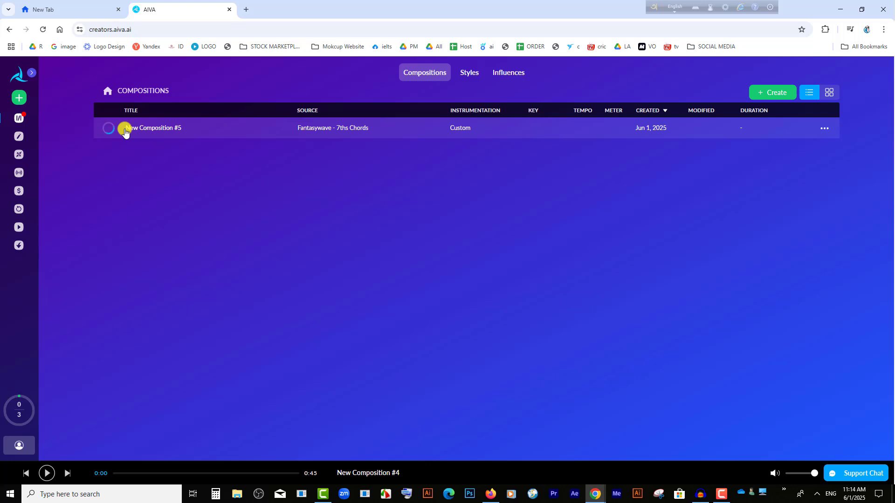
{"action": "left_click", "coordinate": [828, 127]}
{"action": "left_click", "coordinate": [733, 254]}
{"action": "left_click", "coordinate": [468, 72]}
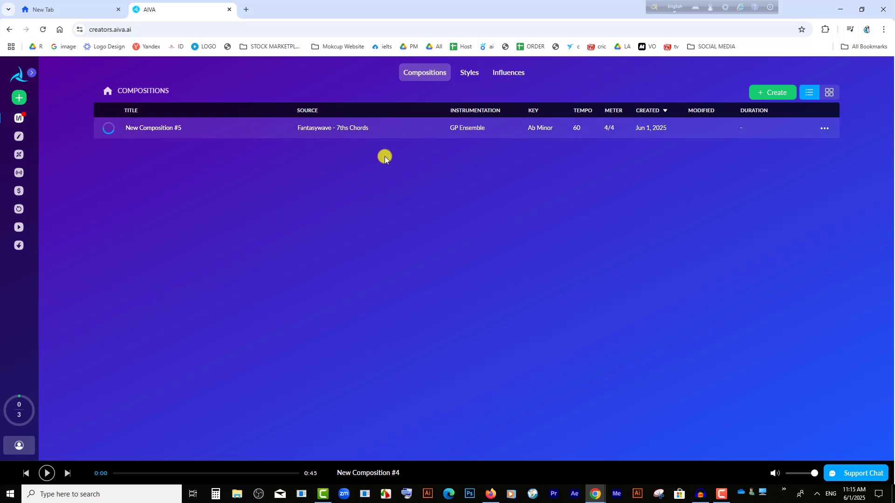
Step: Create a new style in the Styles section using the grimacing-face mood as its template
{"action": "left_click", "coordinate": [463, 73]}
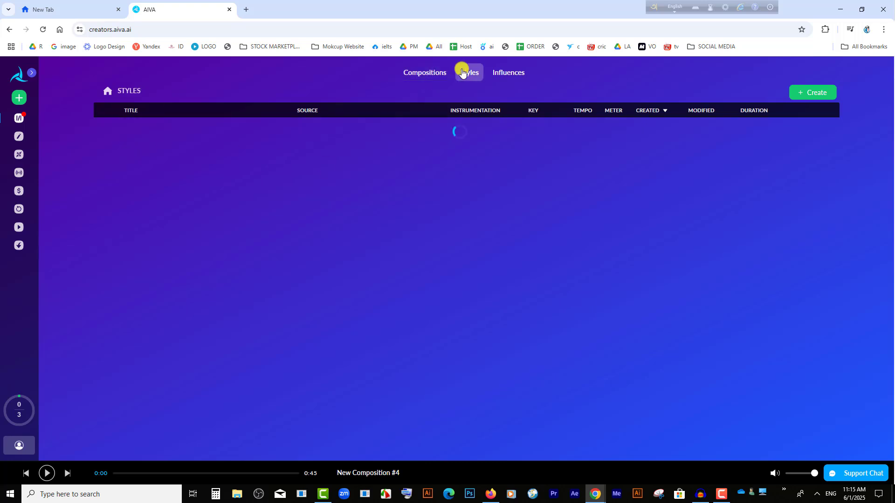
{"action": "left_click", "coordinate": [823, 92]}
{"action": "left_click", "coordinate": [819, 116]}
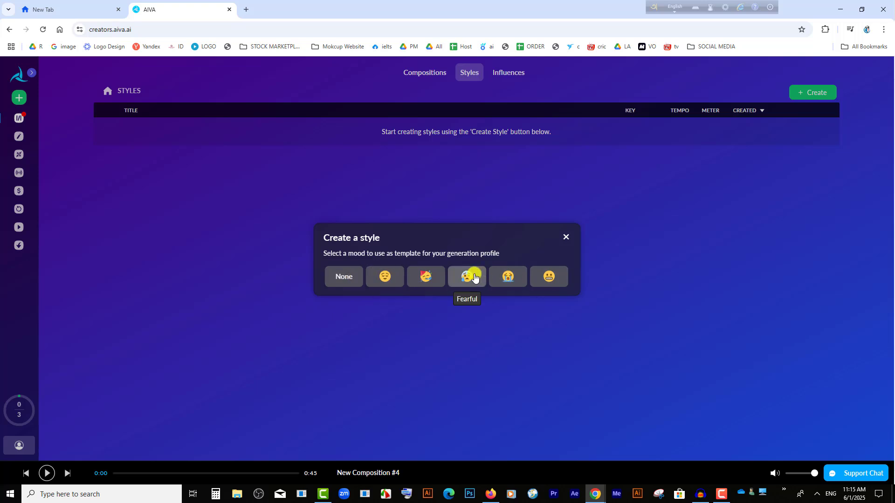
{"action": "left_click", "coordinate": [551, 278]}
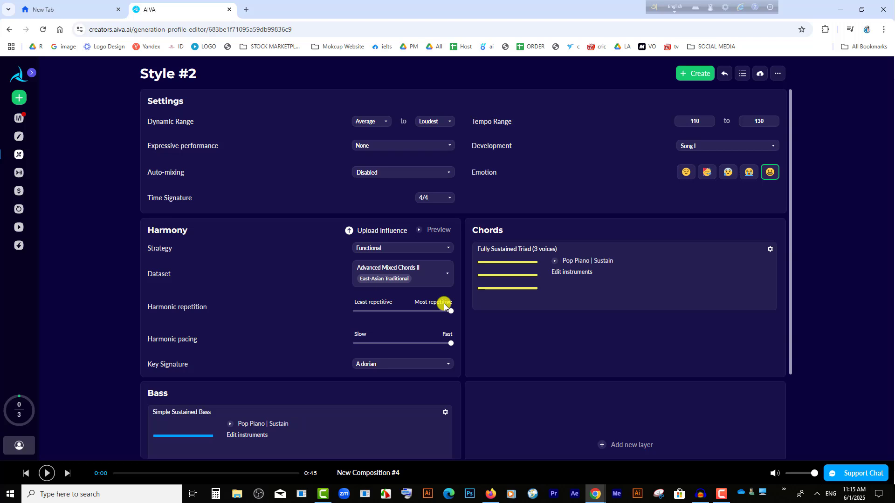
Step: View the harmony strategy options and the instrument-adding options for the Fully Sustained Triad chords layer
{"action": "left_click", "coordinate": [393, 248]}
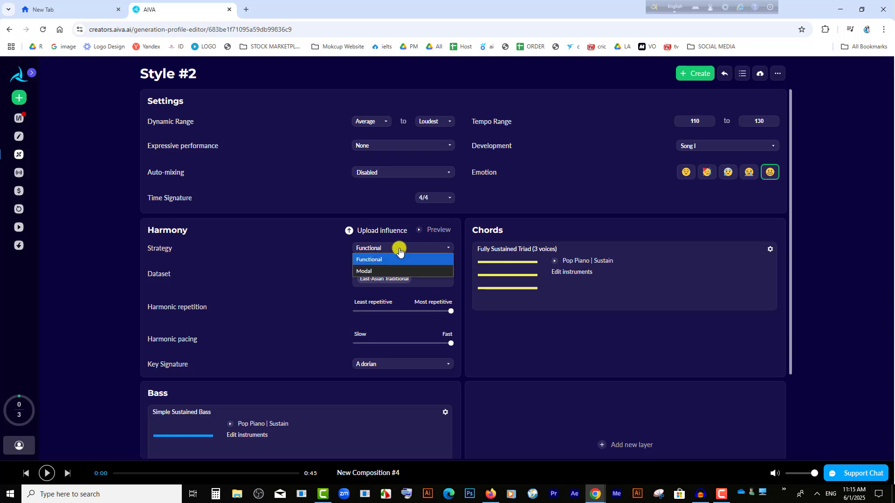
{"action": "left_click", "coordinate": [298, 271]}
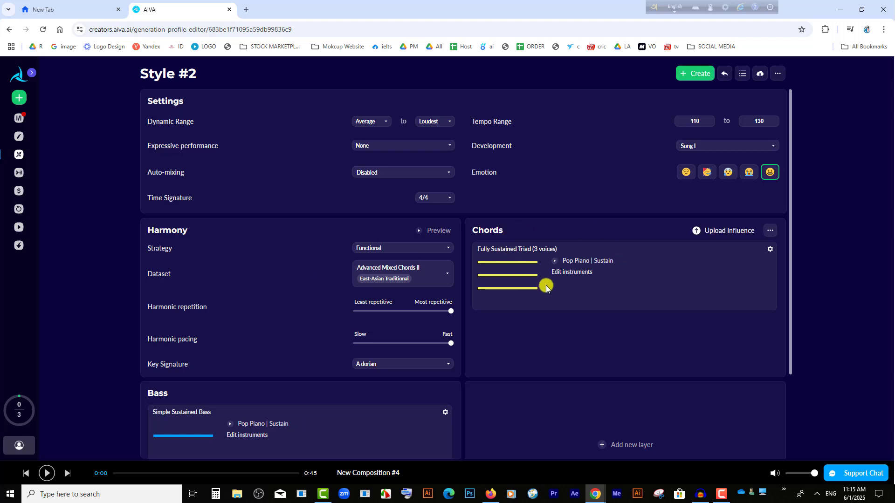
{"action": "left_click", "coordinate": [567, 272]}
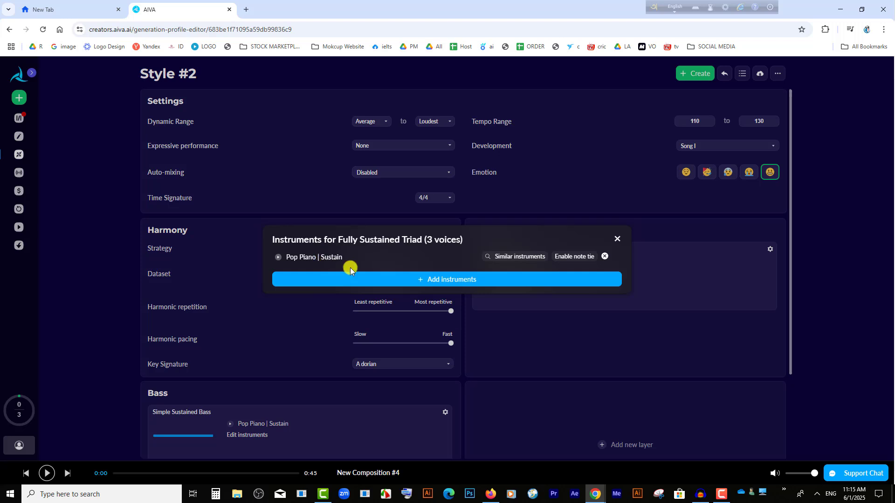
{"action": "left_click", "coordinate": [446, 281]}
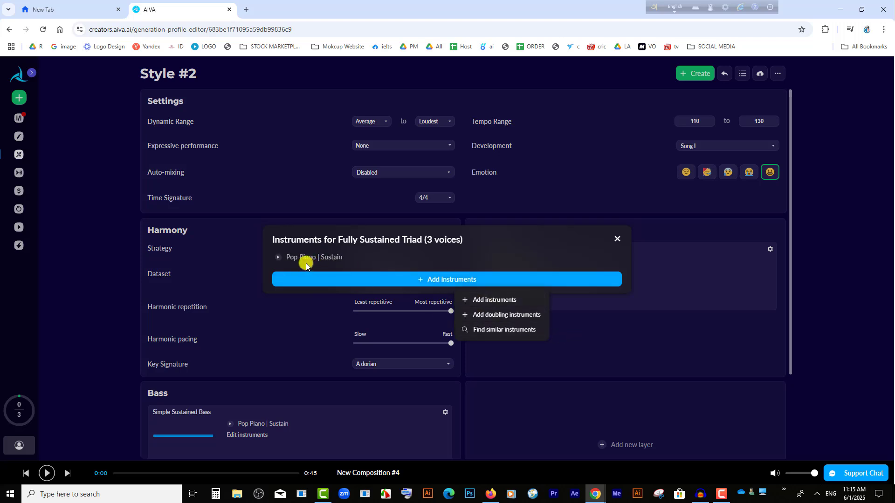
{"action": "mouse_move", "coordinate": [569, 256]}
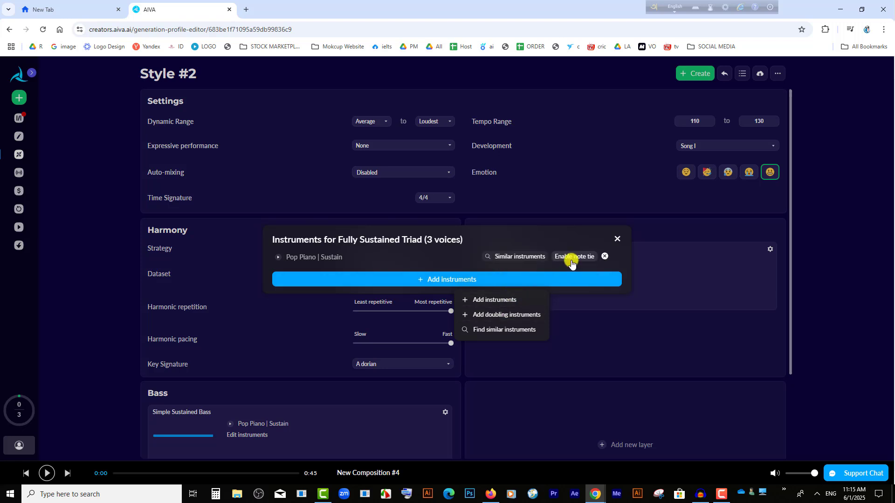
{"action": "left_click", "coordinate": [616, 239]}
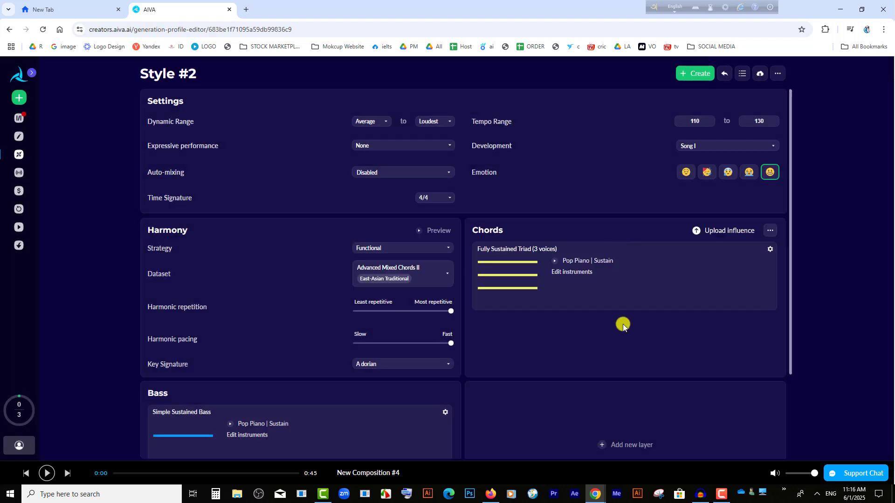
Step: Look through the Harmony key signature options and extend the harmonic pacing range down to Slow
{"action": "left_click", "coordinate": [368, 366]}
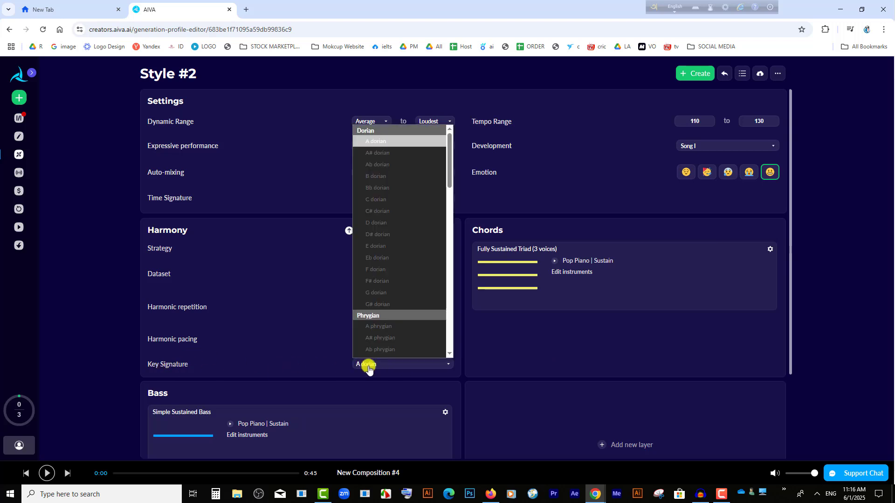
{"action": "scroll", "coordinate": [381, 318], "scroll_direction": "down", "scroll_amount": 8}
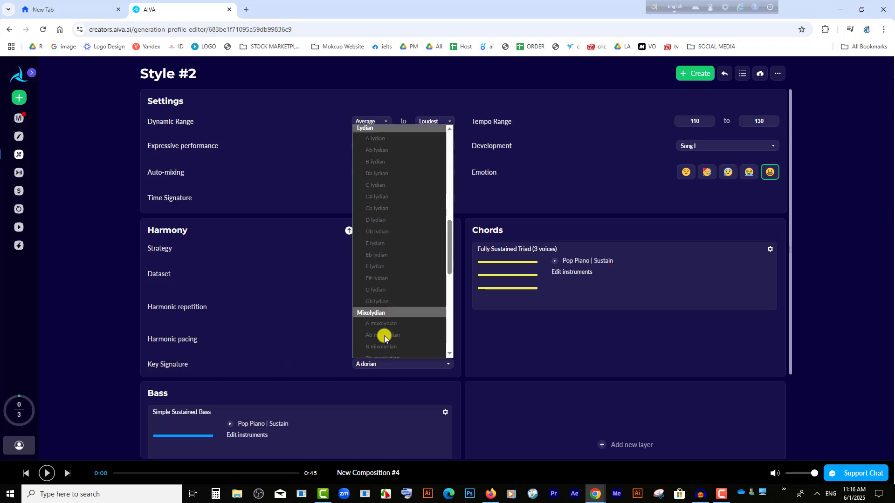
{"action": "left_click", "coordinate": [591, 403]}
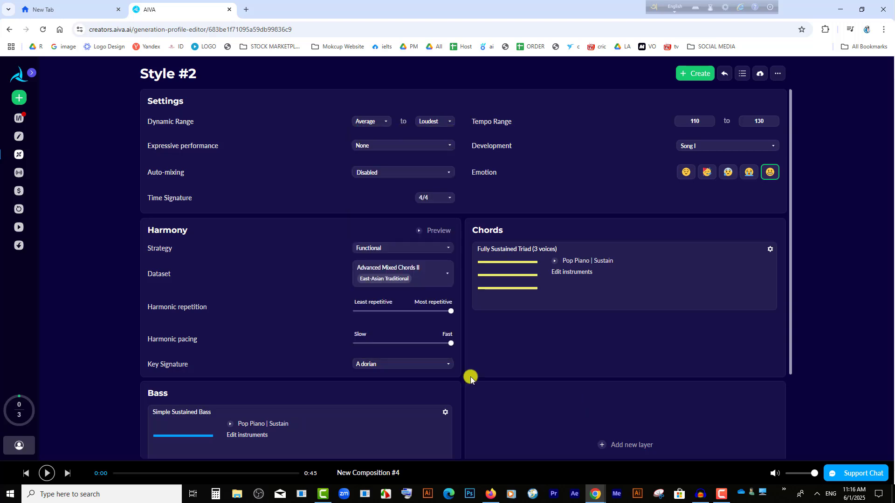
{"action": "left_click", "coordinate": [377, 364]}
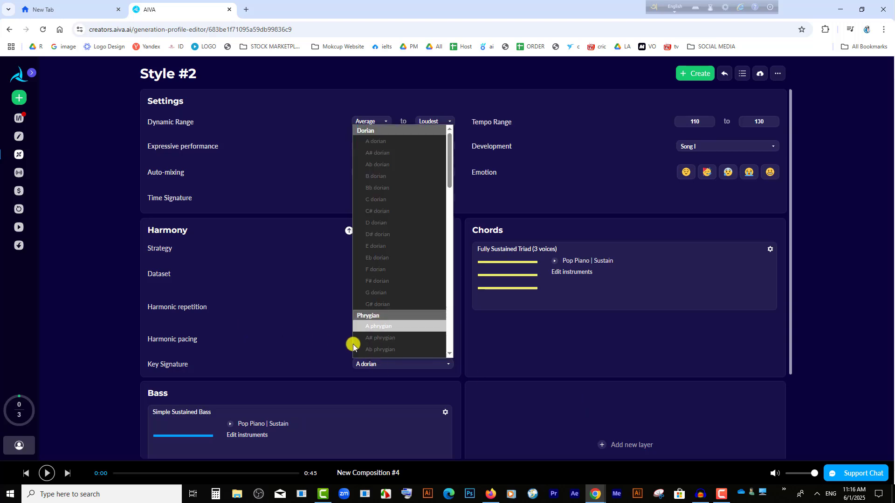
{"action": "scroll", "coordinate": [354, 349], "scroll_direction": "down", "scroll_amount": 3}
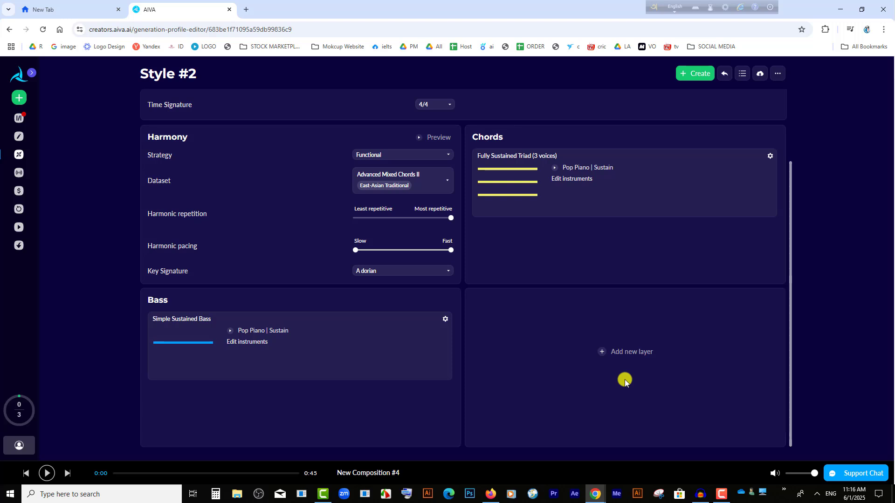
Step: Enable auto-mixing for the style, with Chords at 4 dB and Bass at 5 dB
{"action": "scroll", "coordinate": [624, 379], "scroll_direction": "up", "scroll_amount": 3}
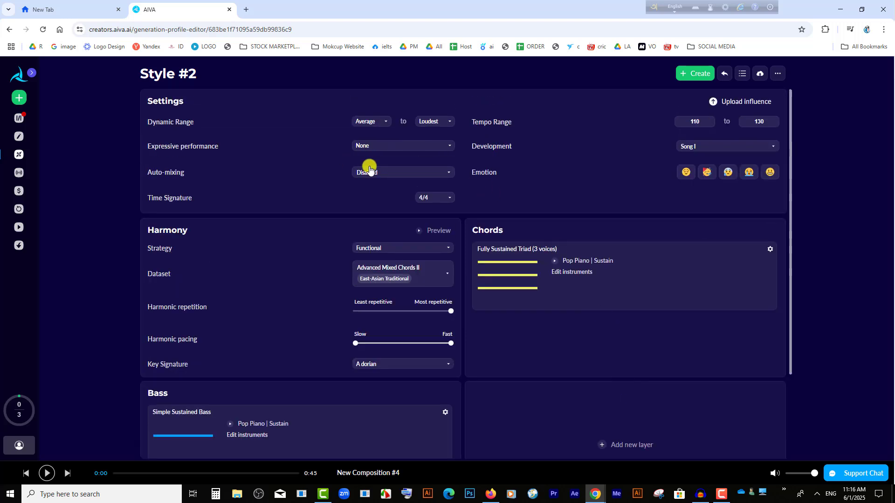
{"action": "left_click", "coordinate": [388, 174]}
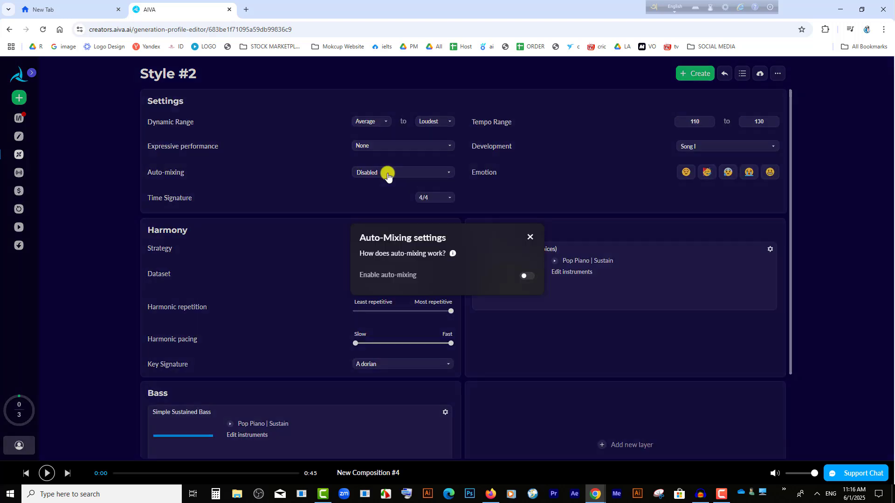
{"action": "left_click", "coordinate": [525, 276]}
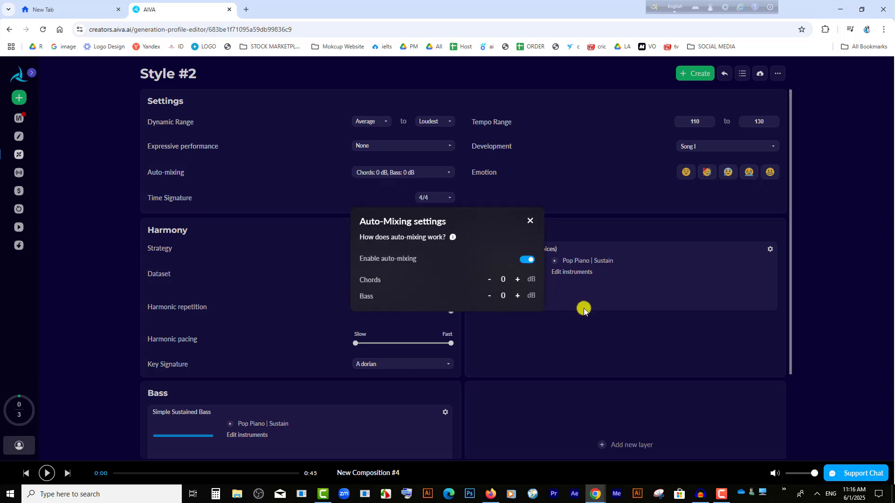
{"action": "left_click", "coordinate": [518, 279]}
{"action": "left_click", "coordinate": [518, 279]}
{"action": "left_click", "coordinate": [516, 295]}
{"action": "left_click", "coordinate": [516, 295]}
{"action": "left_click", "coordinate": [517, 296]}
{"action": "left_click", "coordinate": [517, 296]}
{"action": "left_click", "coordinate": [516, 295]}
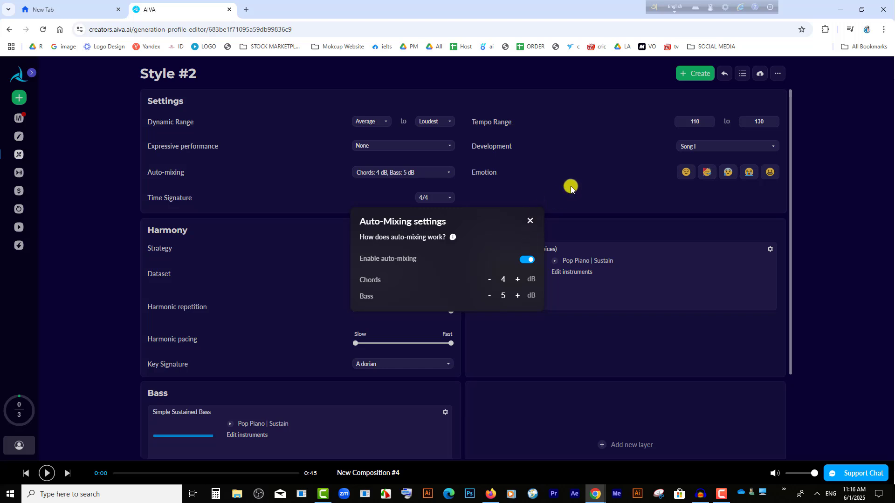
{"action": "left_click", "coordinate": [530, 220]}
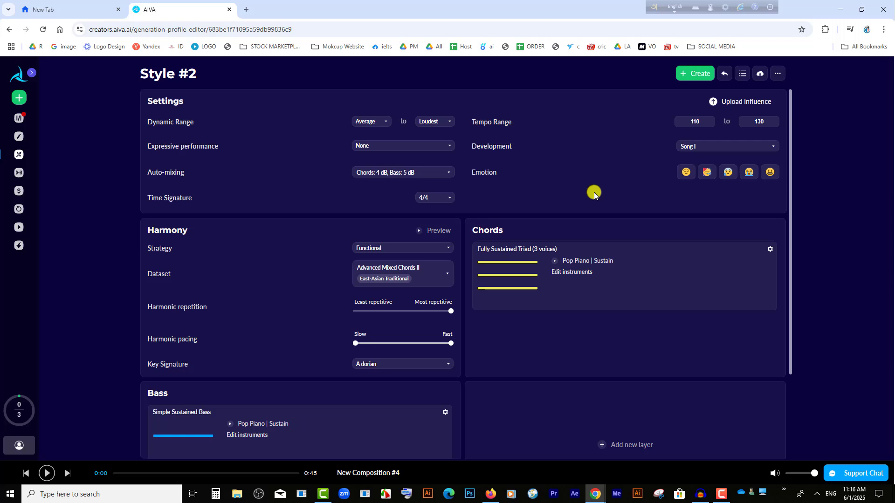
Step: Check the upper dynamic range options, keep Loudest, and review the rest of the style's settings
{"action": "left_click", "coordinate": [446, 122]}
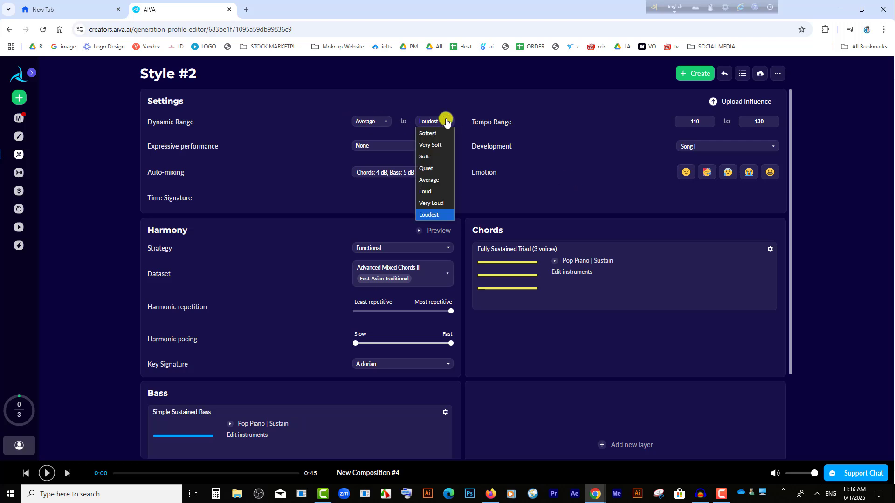
{"action": "left_click", "coordinate": [440, 213]}
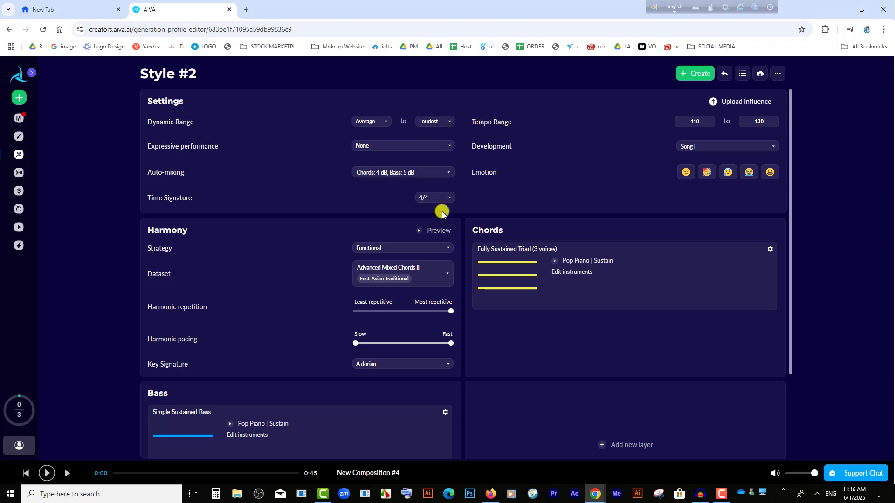
{"action": "scroll", "coordinate": [315, 333], "scroll_direction": "down", "scroll_amount": 3}
{"action": "scroll", "coordinate": [306, 341], "scroll_direction": "up", "scroll_amount": 3}
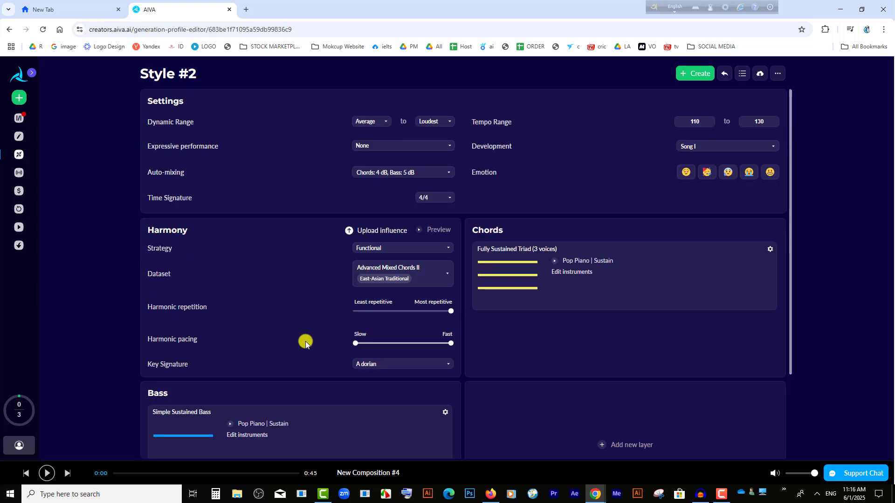
{"action": "scroll", "coordinate": [540, 276], "scroll_direction": "down", "scroll_amount": 3}
{"action": "scroll", "coordinate": [541, 275], "scroll_direction": "up", "scroll_amount": 3}
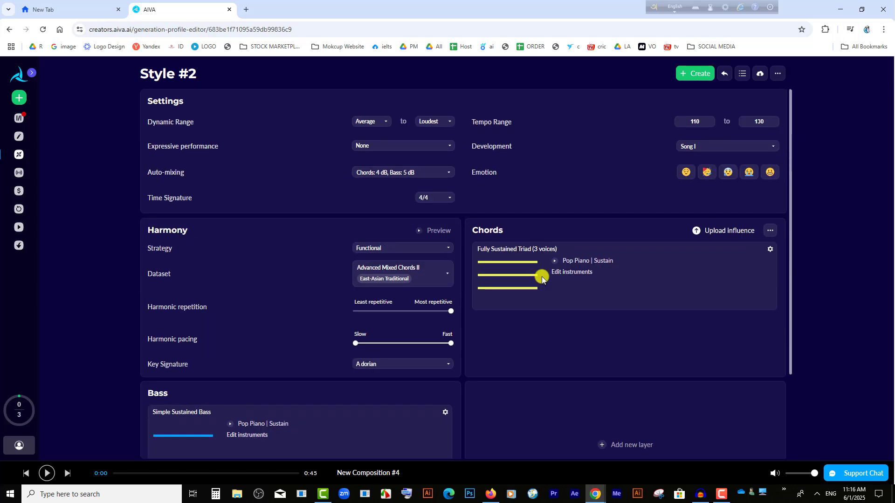
Step: Create one composition from Style #2 with key signature and duration set to Auto
{"action": "left_click", "coordinate": [698, 75]}
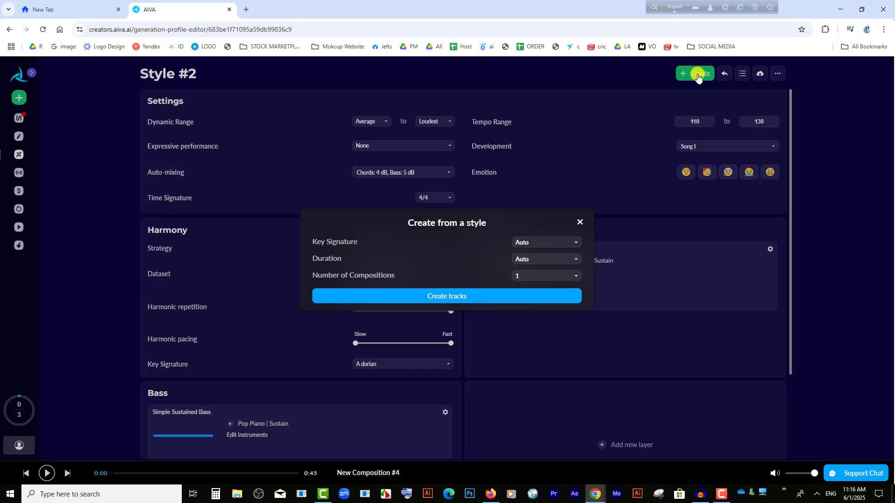
{"action": "left_click", "coordinate": [535, 243]}
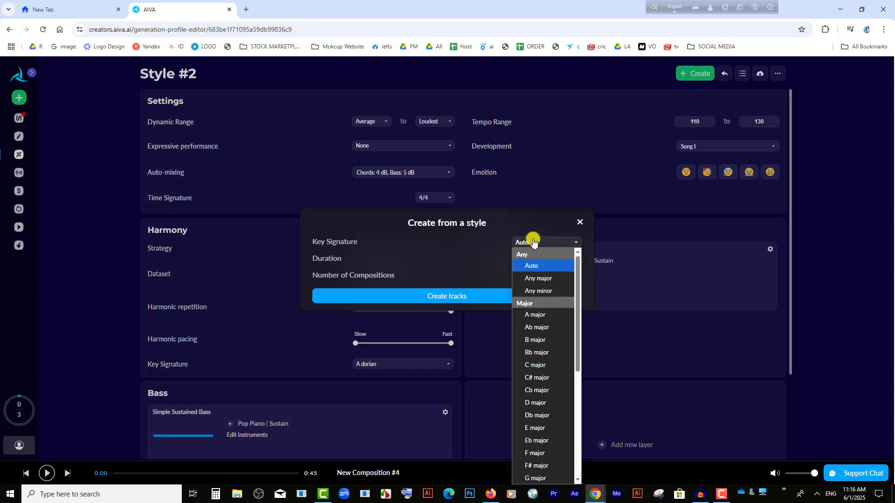
{"action": "left_click", "coordinate": [461, 273]}
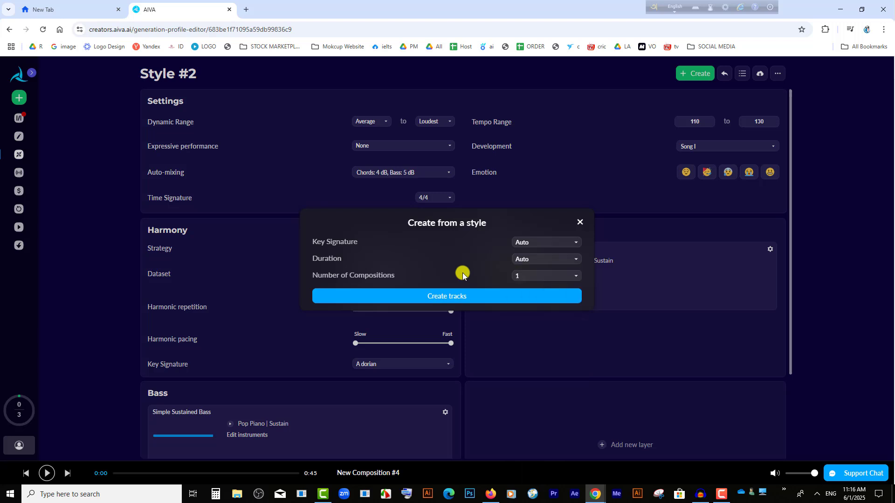
{"action": "left_click", "coordinate": [450, 298]}
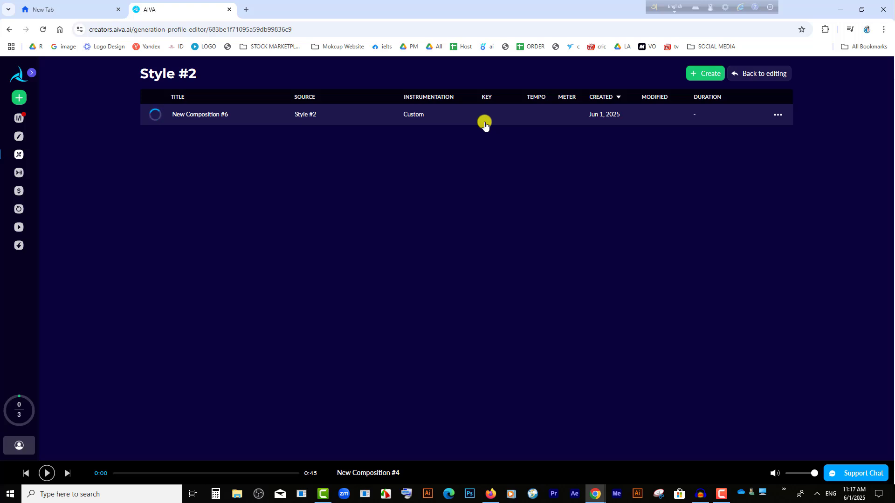
Step: Download the Fantasywave track, New Composition #5, as an MP3 into the CINEMATIC AI folder under its default name
{"action": "left_click", "coordinate": [17, 74]}
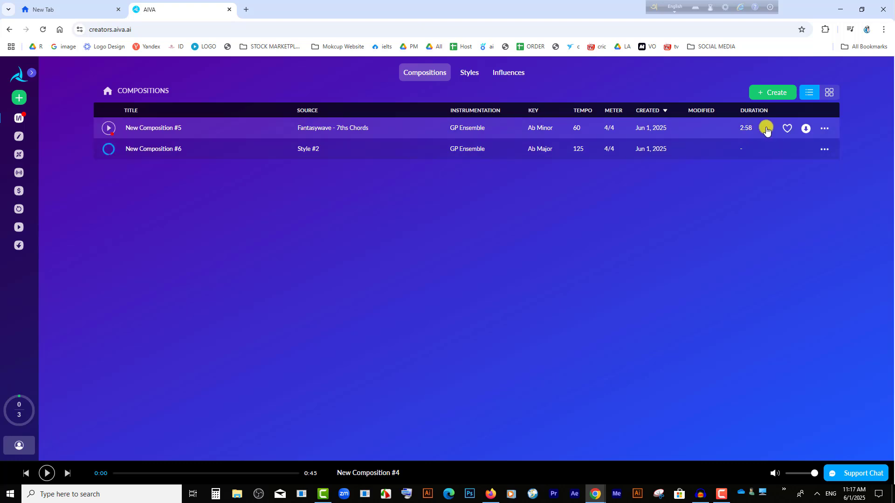
{"action": "left_click", "coordinate": [807, 129]}
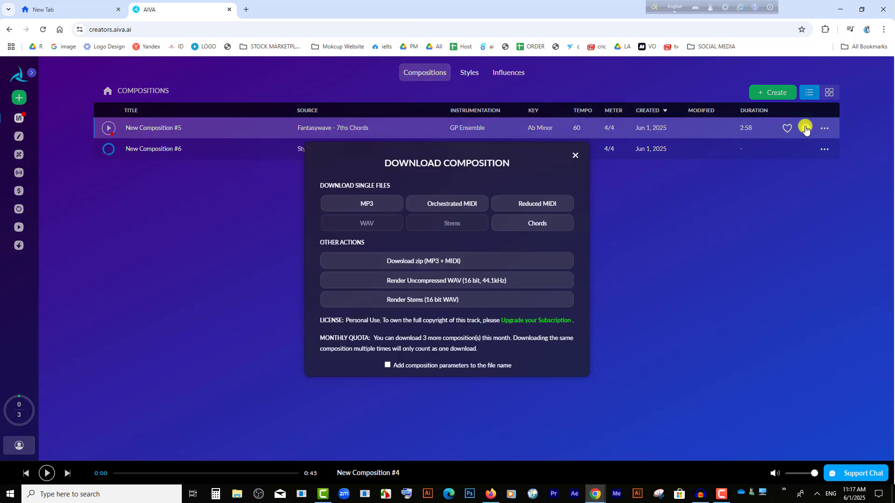
{"action": "left_click", "coordinate": [366, 204]}
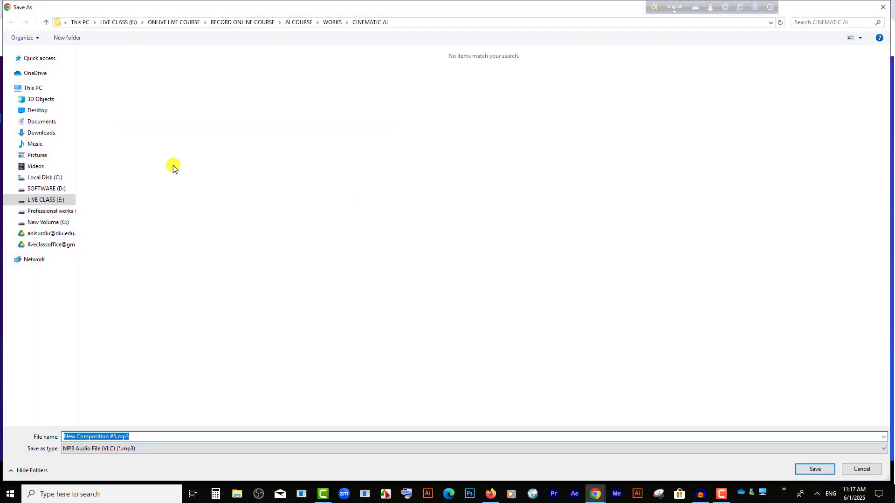
{"action": "left_click", "coordinate": [807, 470]}
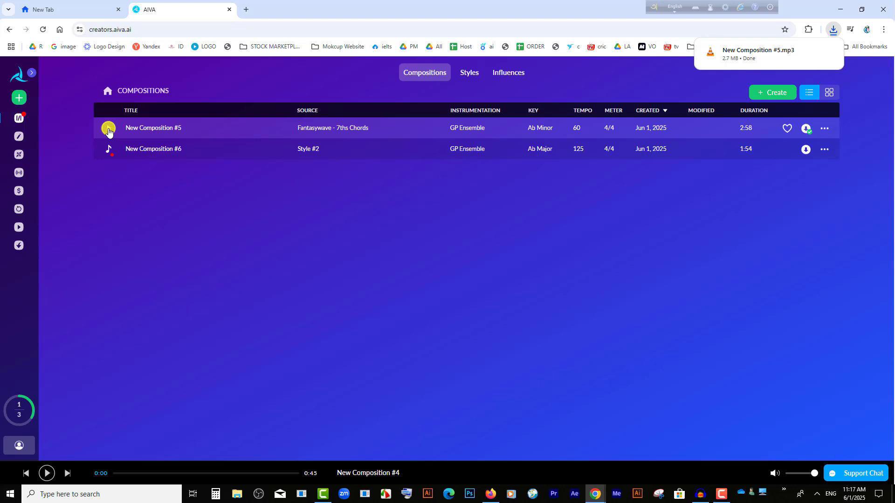
Step: Play the start of New Composition #5, and sample New Composition #6 at several points before pausing it
{"action": "left_click", "coordinate": [108, 129]}
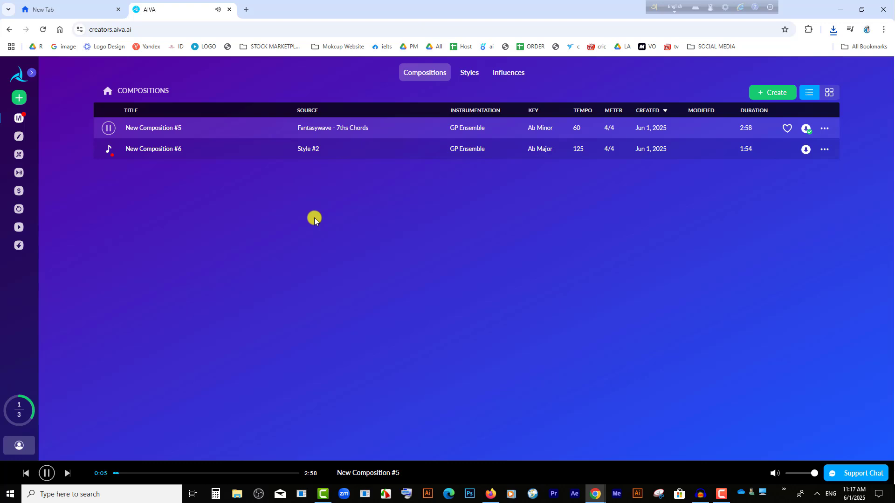
{"action": "left_click", "coordinate": [108, 128]}
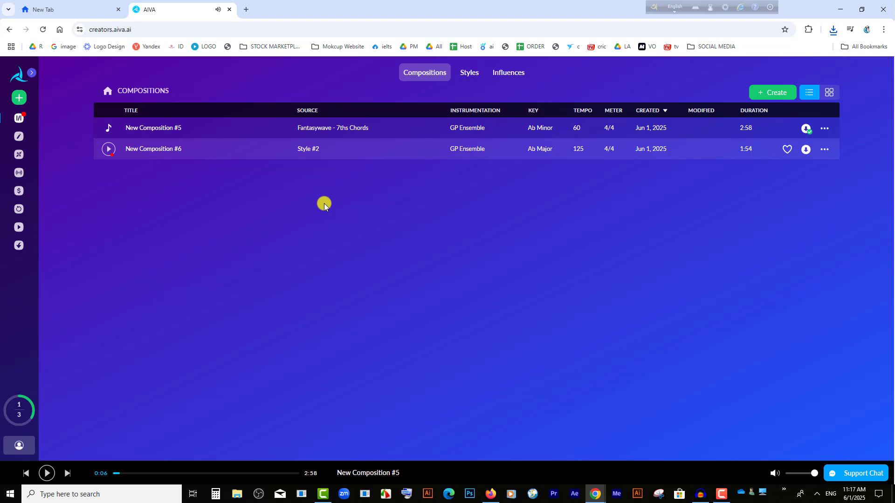
{"action": "left_click", "coordinate": [106, 150]}
{"action": "left_click", "coordinate": [200, 473]}
{"action": "left_click", "coordinate": [47, 473]}
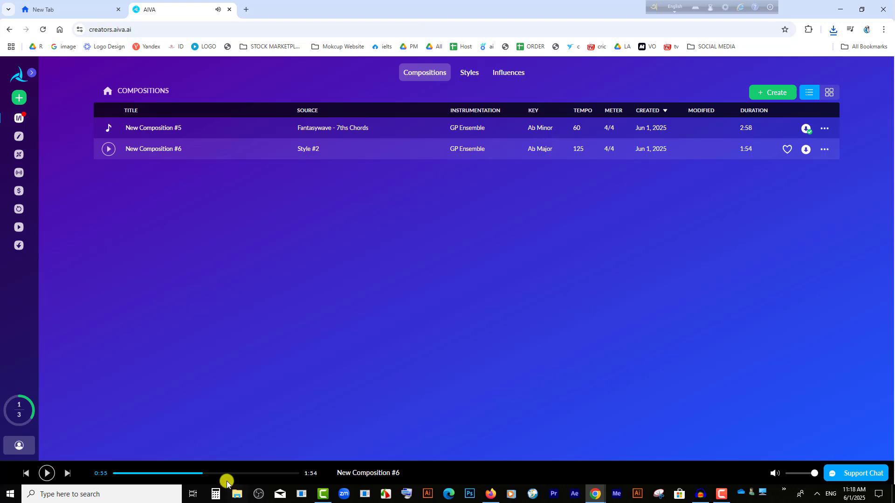
{"action": "left_click", "coordinate": [235, 475]}
{"action": "left_click", "coordinate": [47, 473]}
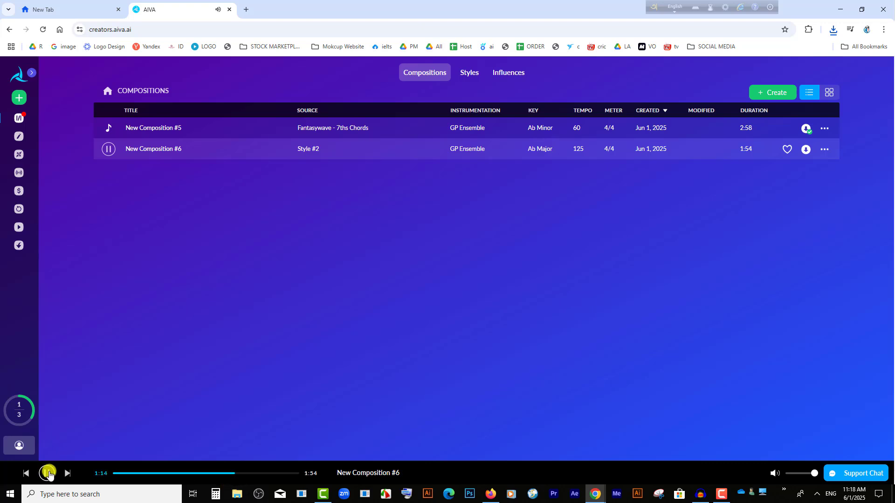
{"action": "left_click", "coordinate": [48, 473]}
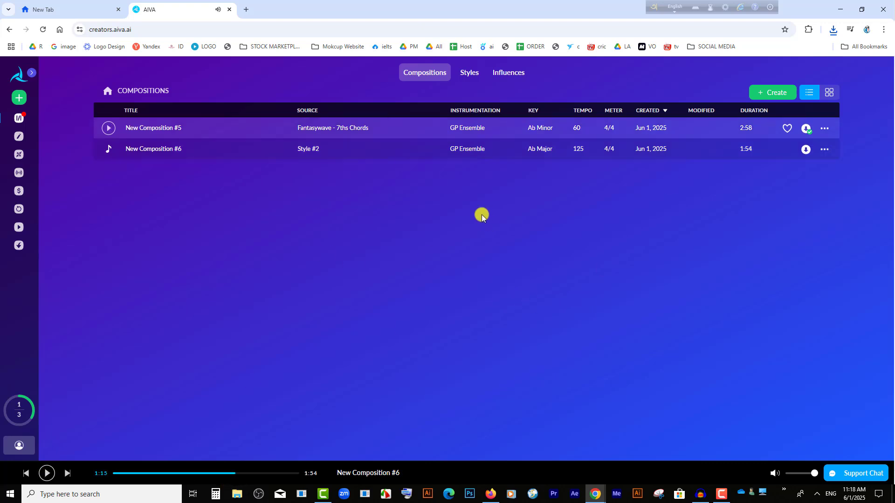